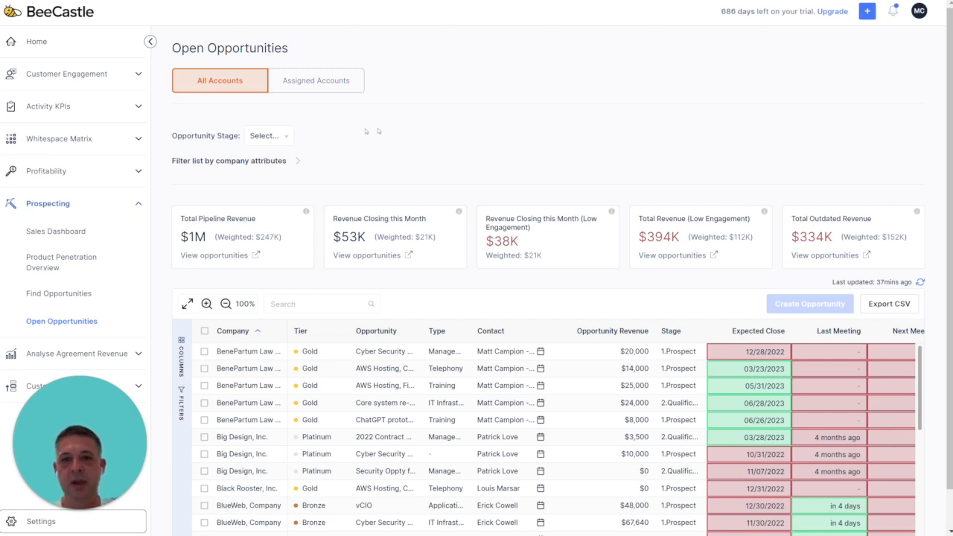
# Show the Opportunity Stage filter choices (Prospect through Commitment) for Open Opportunities.
pyautogui.click(270, 136)
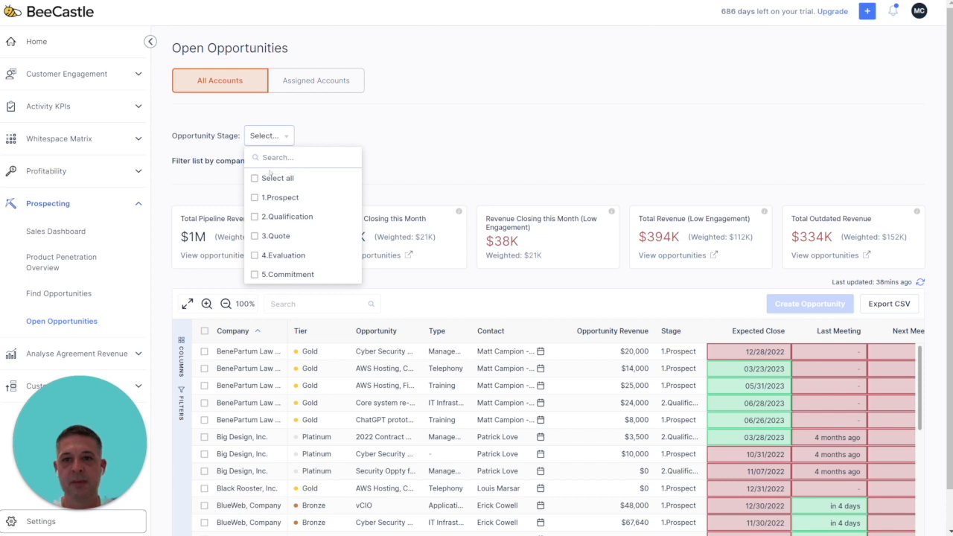
# Filter Open Opportunities to the 1.Prospect stage, bringing pipeline revenue to $812K.
pyautogui.click(255, 198)
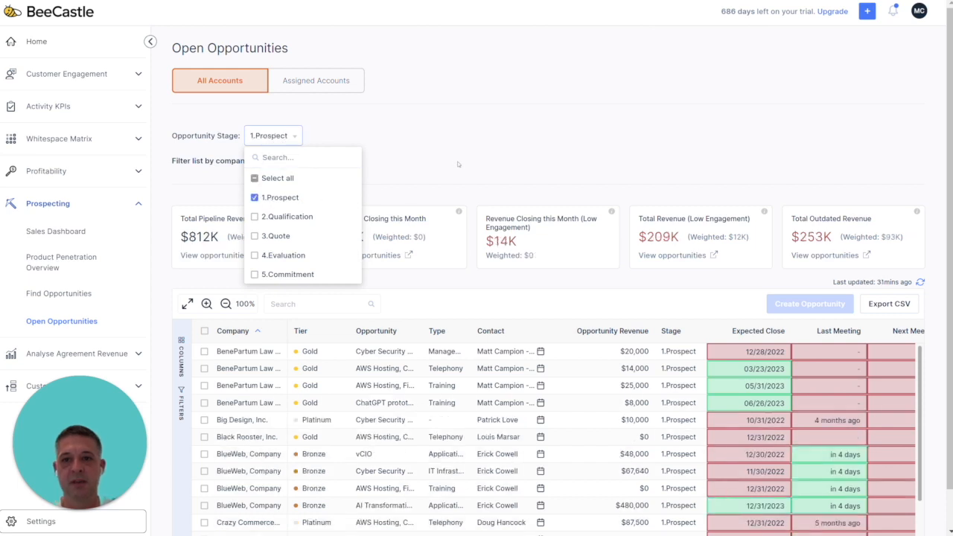
pyautogui.click(460, 165)
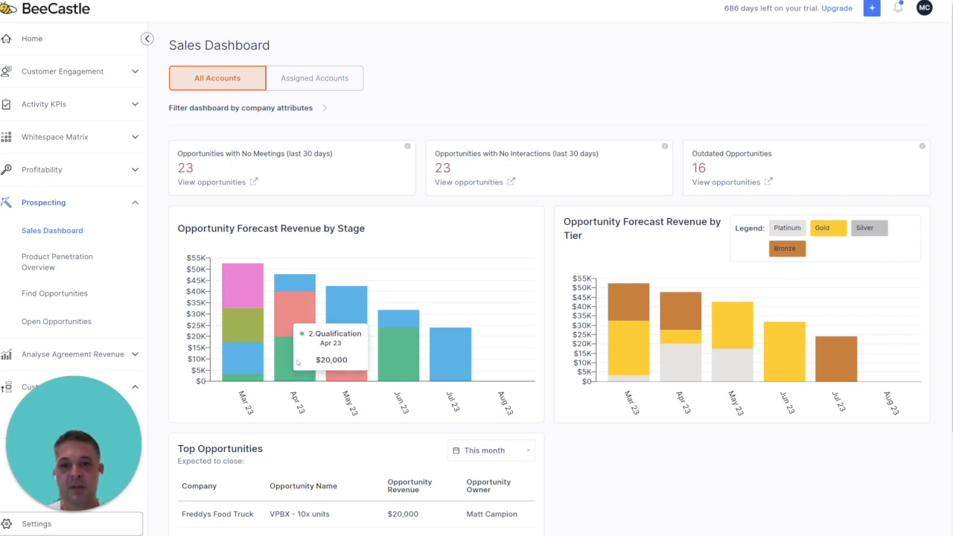
pyautogui.moveTo(630, 346)
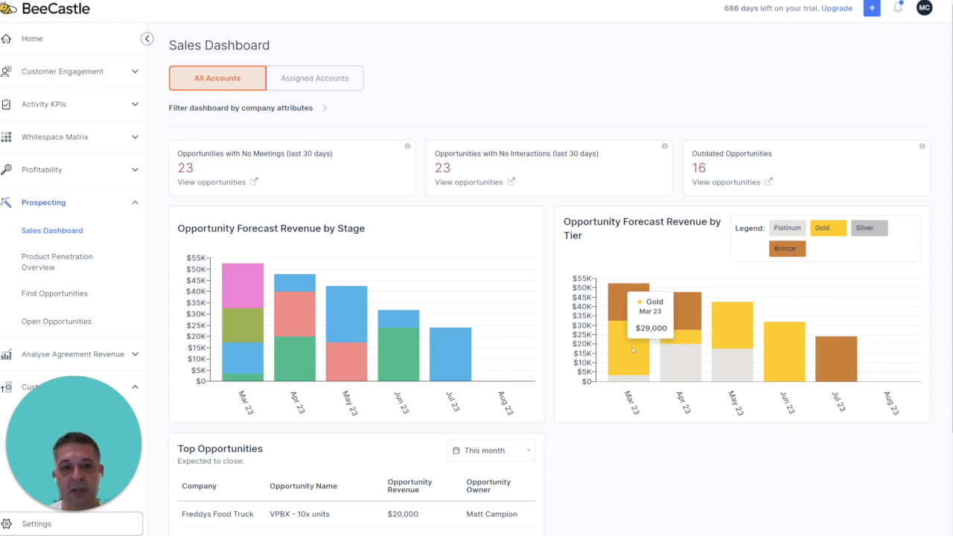
pyautogui.scroll(-2, 948, 315)
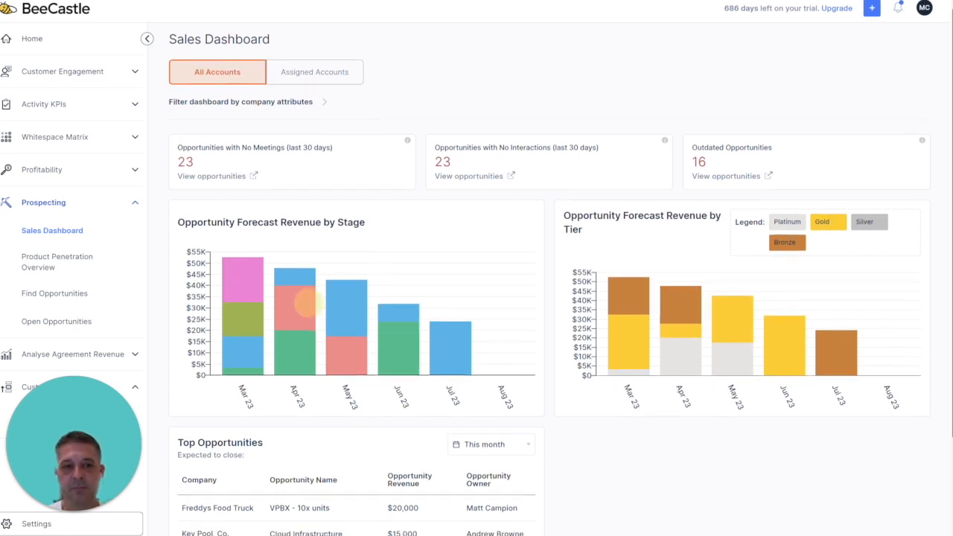
pyautogui.scroll(-2, 670, 321)
pyautogui.scroll(-2, 389, 330)
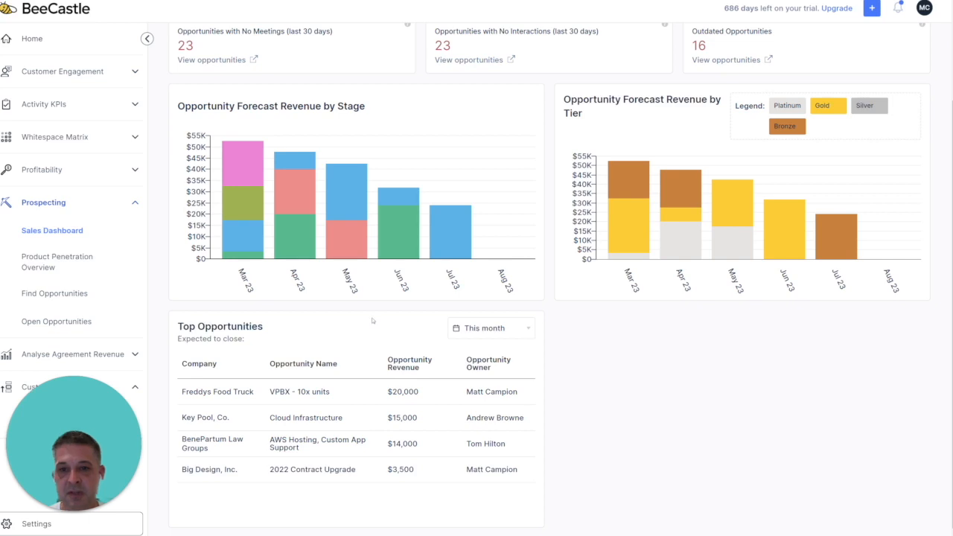
pyautogui.click(490, 329)
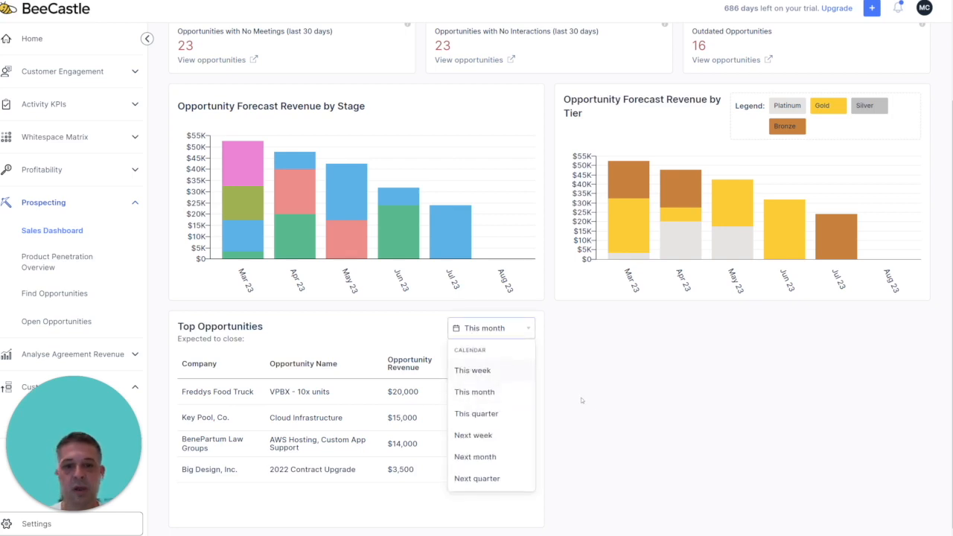
pyautogui.click(607, 405)
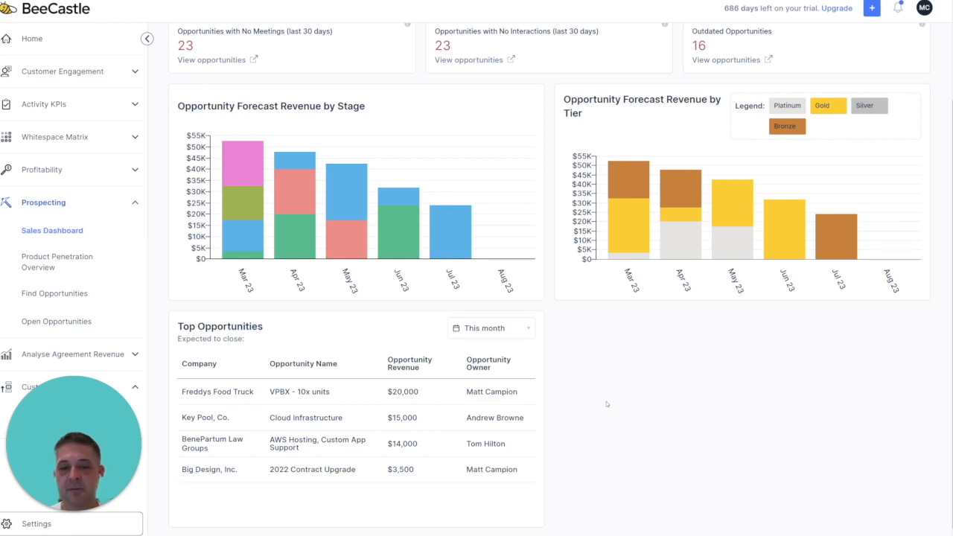